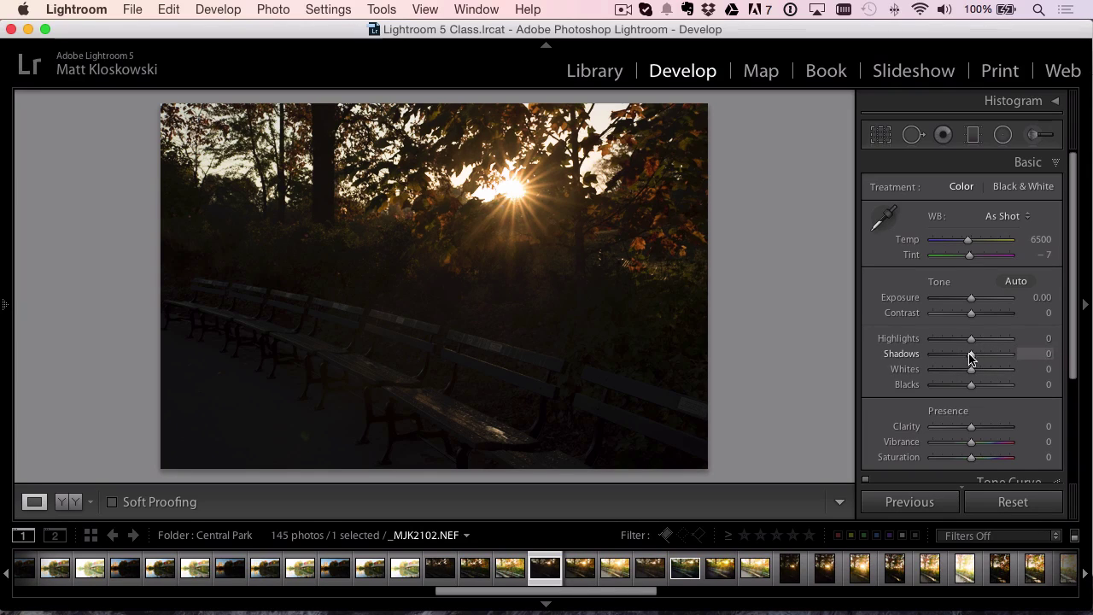
# Test Shadows at +100 and a raised Exposure, resetting each back to 0
pyautogui.moveTo(973, 360); pyautogui.dragTo(1072, 359)
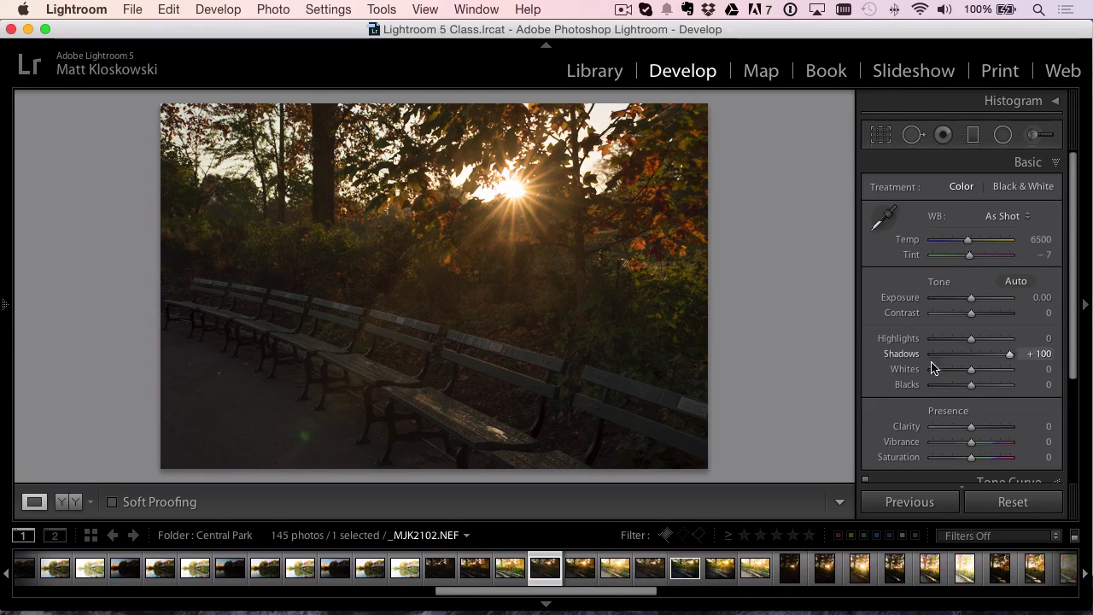
pyautogui.doubleClick(895, 354)
pyautogui.moveTo(970, 297); pyautogui.dragTo(995, 298)
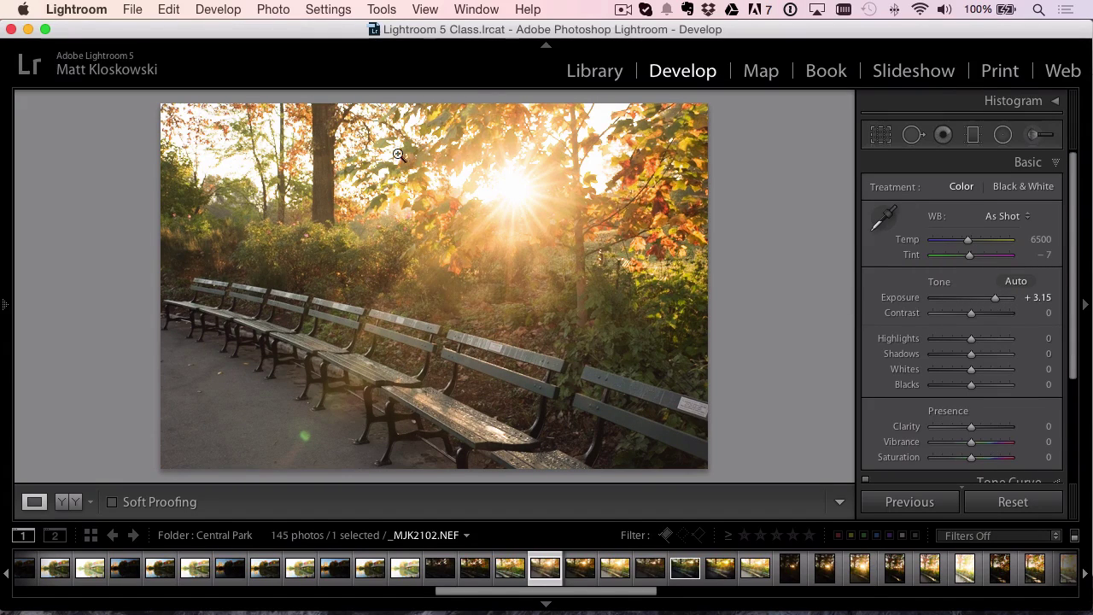
pyautogui.doubleClick(903, 299)
pyautogui.moveTo(970, 353); pyautogui.dragTo(1041, 357)
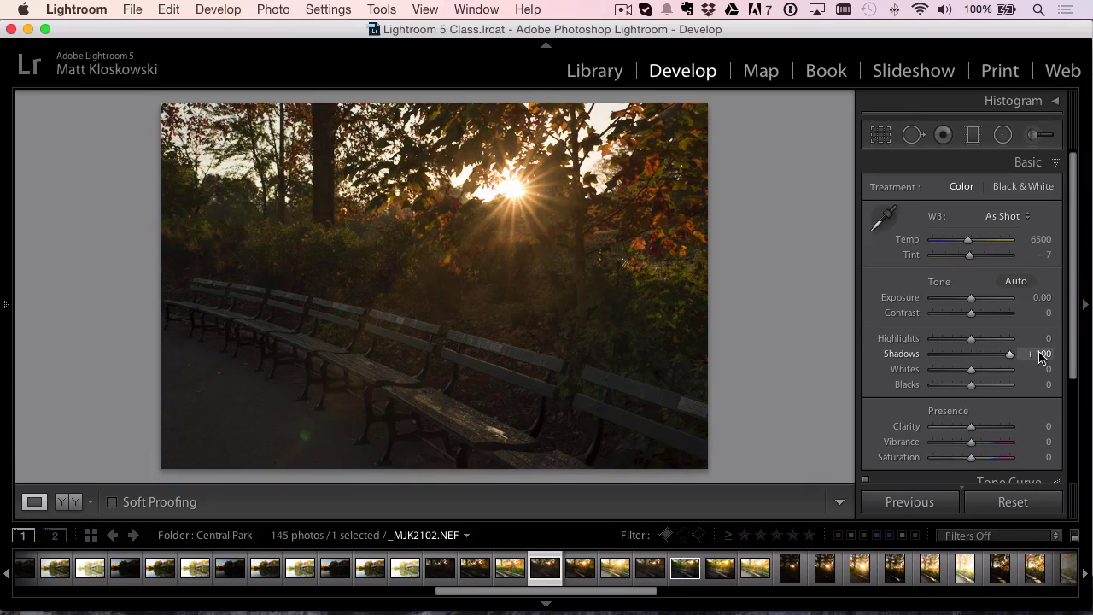
pyautogui.doubleClick(905, 355)
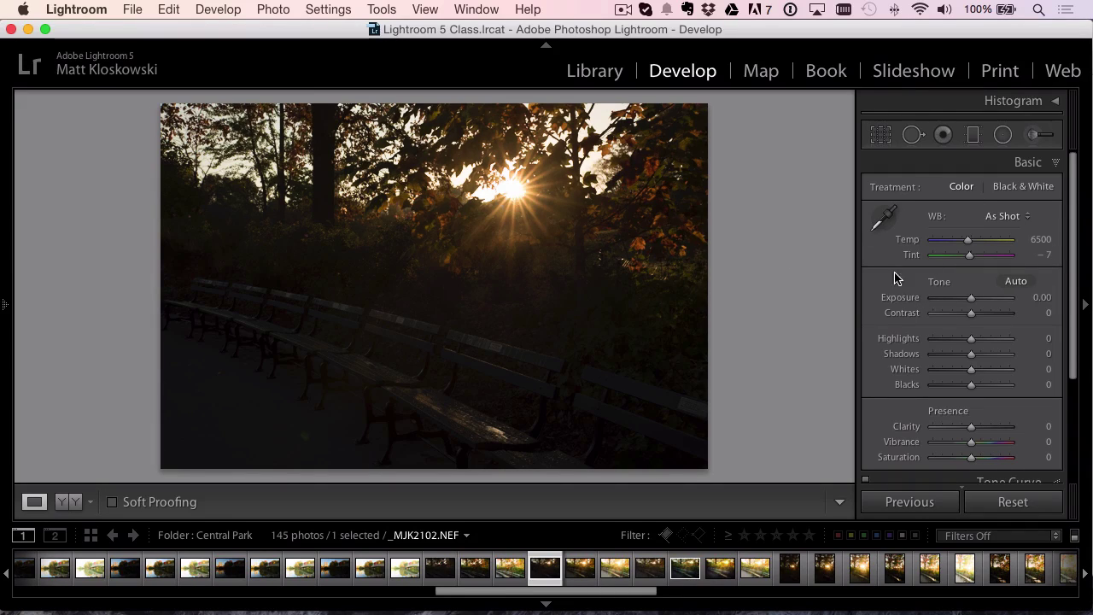
# Switch the park photo's process version to 2010 via Settings > Process
pyautogui.click(328, 11)
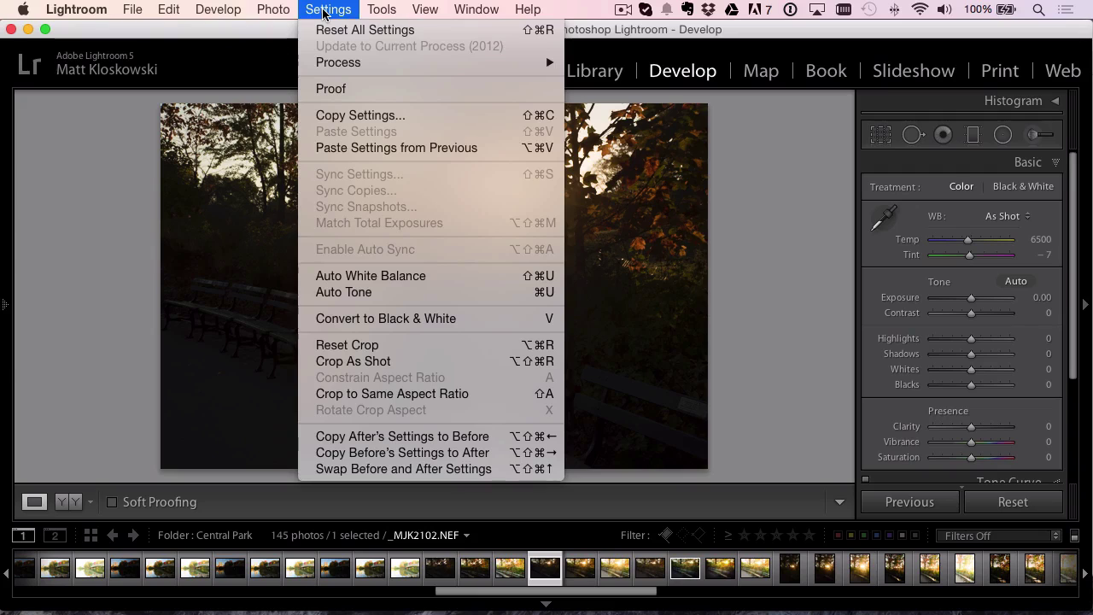
pyautogui.moveTo(338, 62)
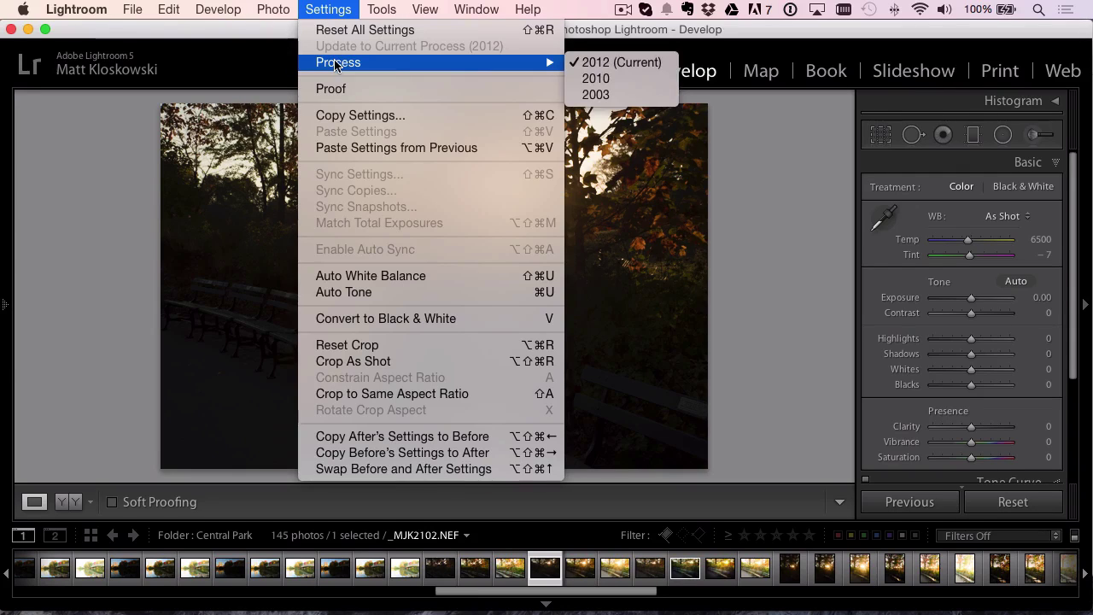
pyautogui.click(595, 79)
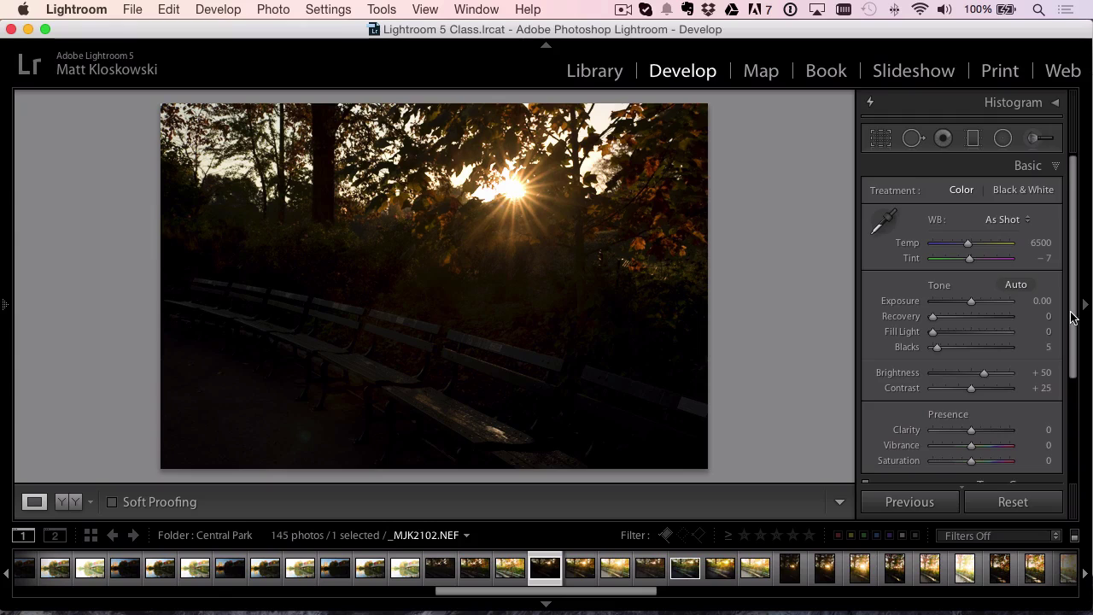
# Confirm 2010 under Camera Calibration, then collapse all right-panel sections
pyautogui.moveTo(1073, 305); pyautogui.dragTo(1064, 481)
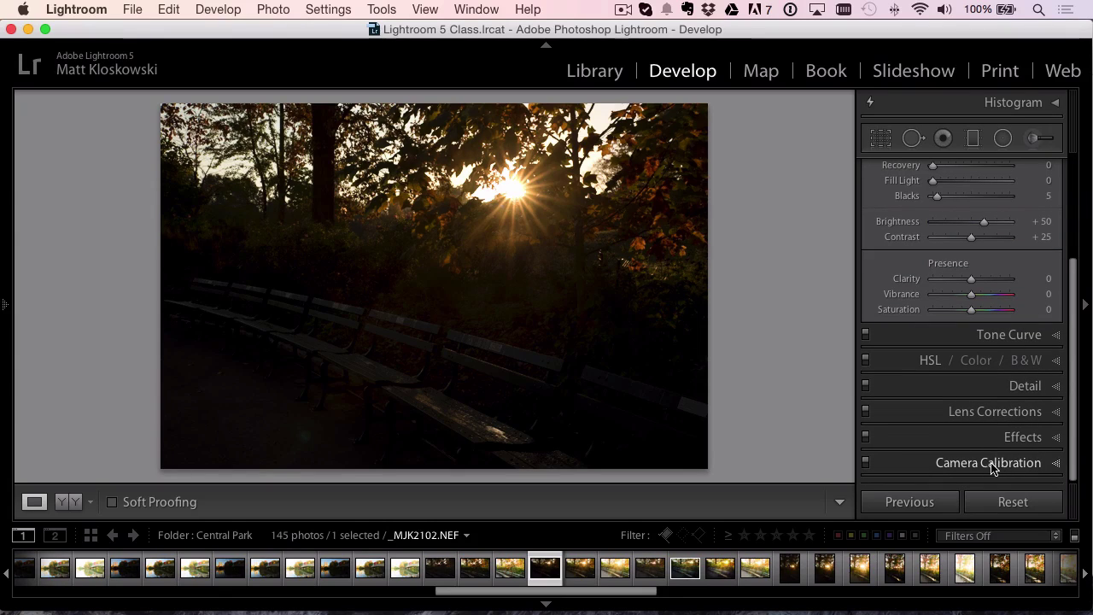
pyautogui.press('super+2')
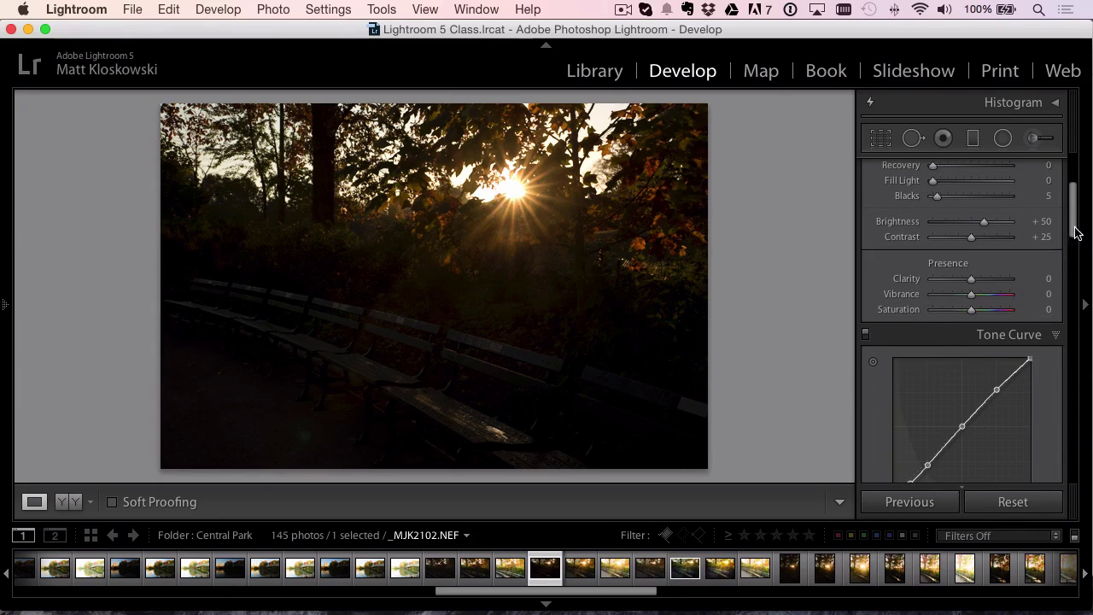
pyautogui.moveTo(1076, 232); pyautogui.dragTo(1072, 439)
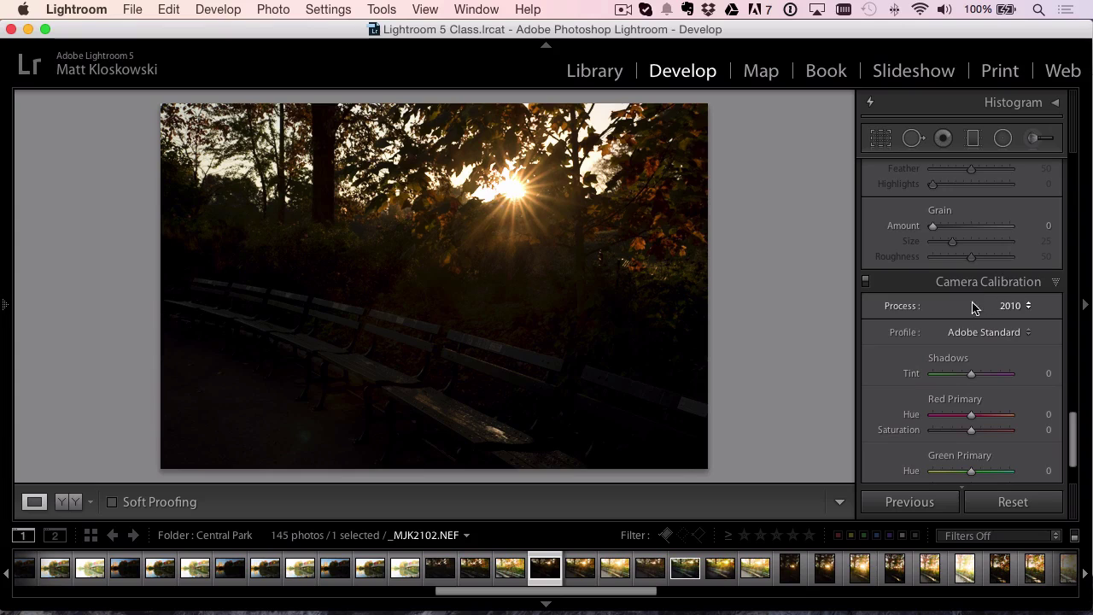
pyautogui.click(1007, 306)
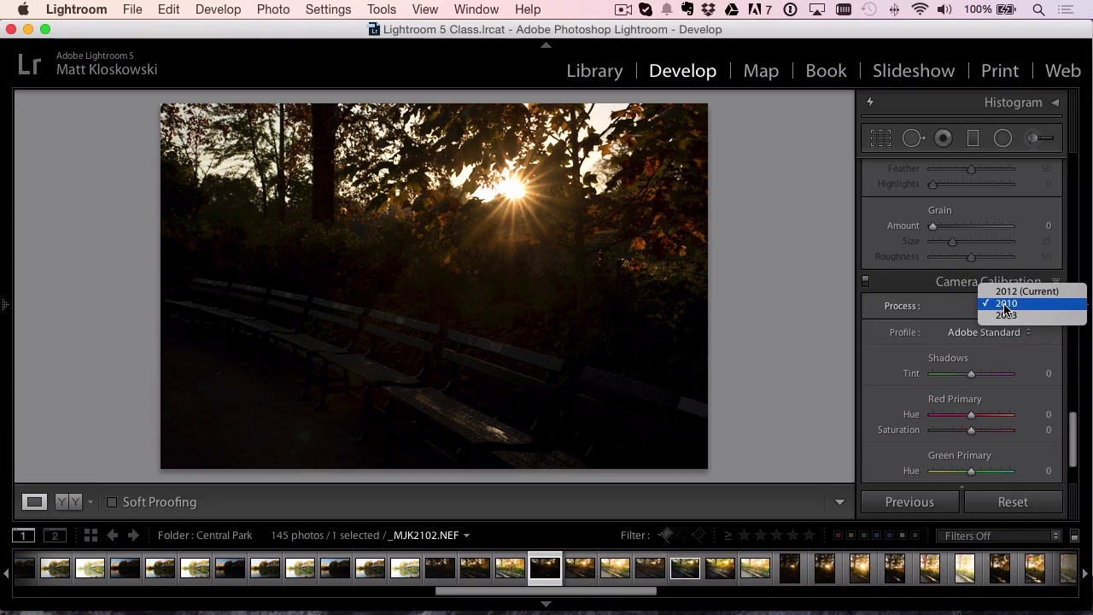
pyautogui.click(1004, 305)
pyautogui.keyDown('super'); pyautogui.click(999, 283); pyautogui.keyUp('super')
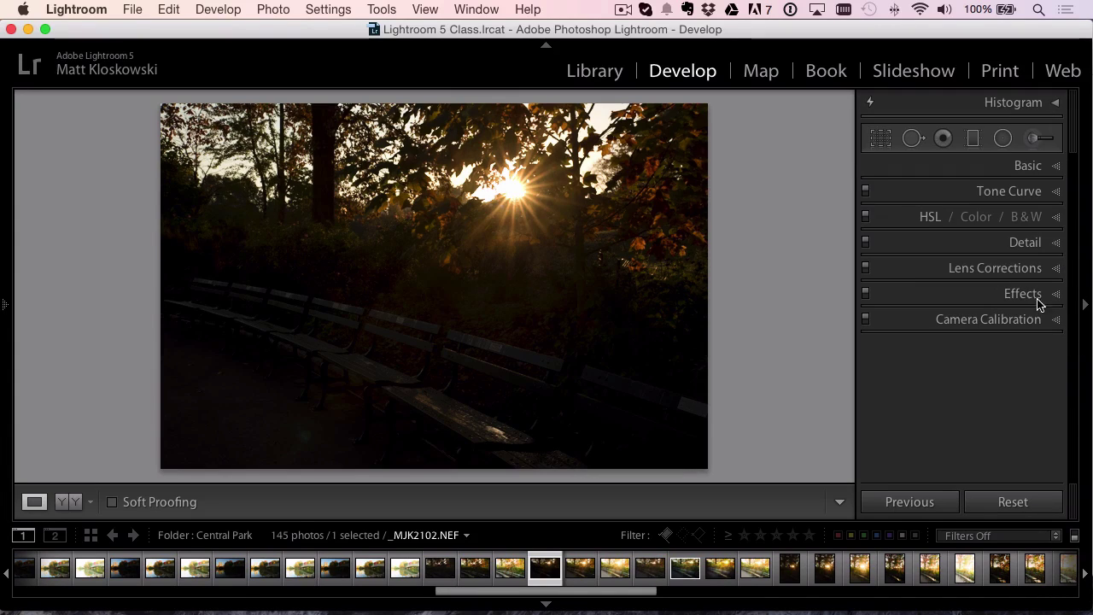
# Raise Fill Light to 100 in the Basic panel, comparing it against 90
pyautogui.click(1028, 171)
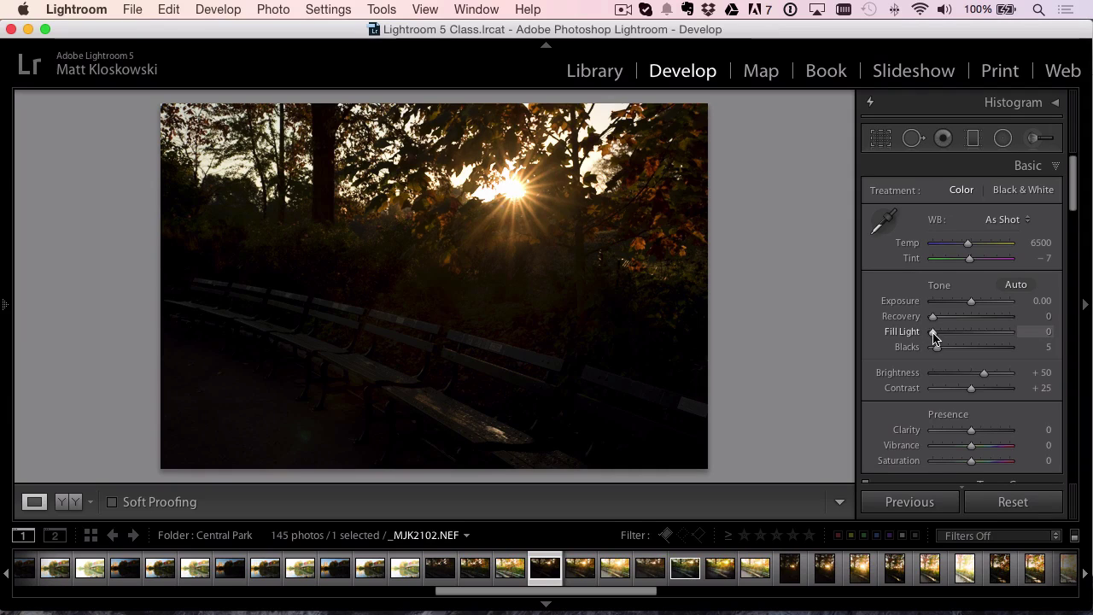
pyautogui.moveTo(933, 333); pyautogui.dragTo(1042, 331)
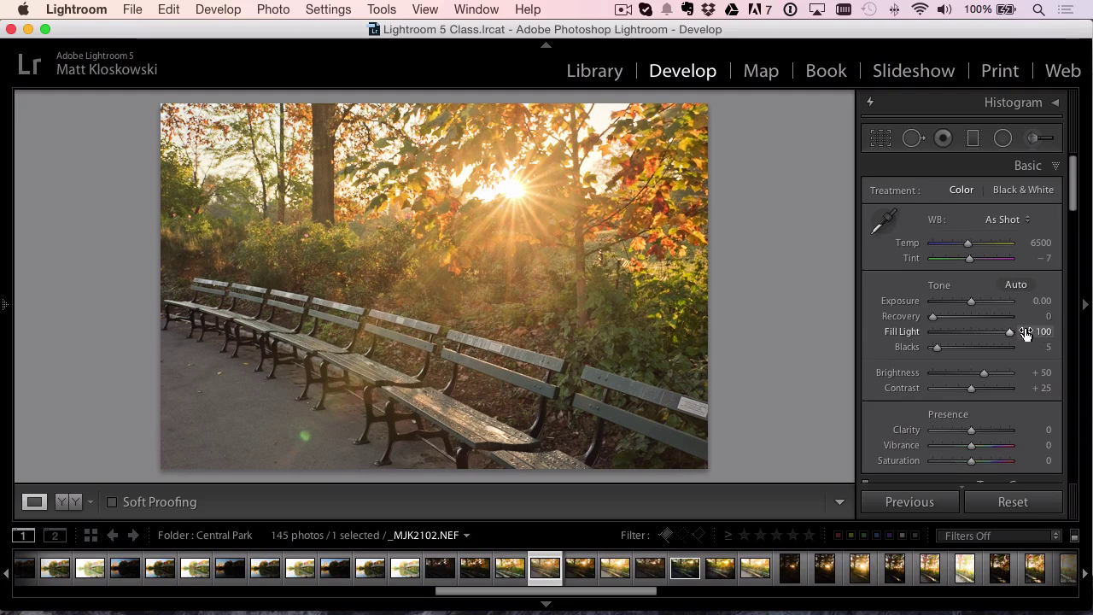
pyautogui.moveTo(1015, 332); pyautogui.dragTo(1043, 332)
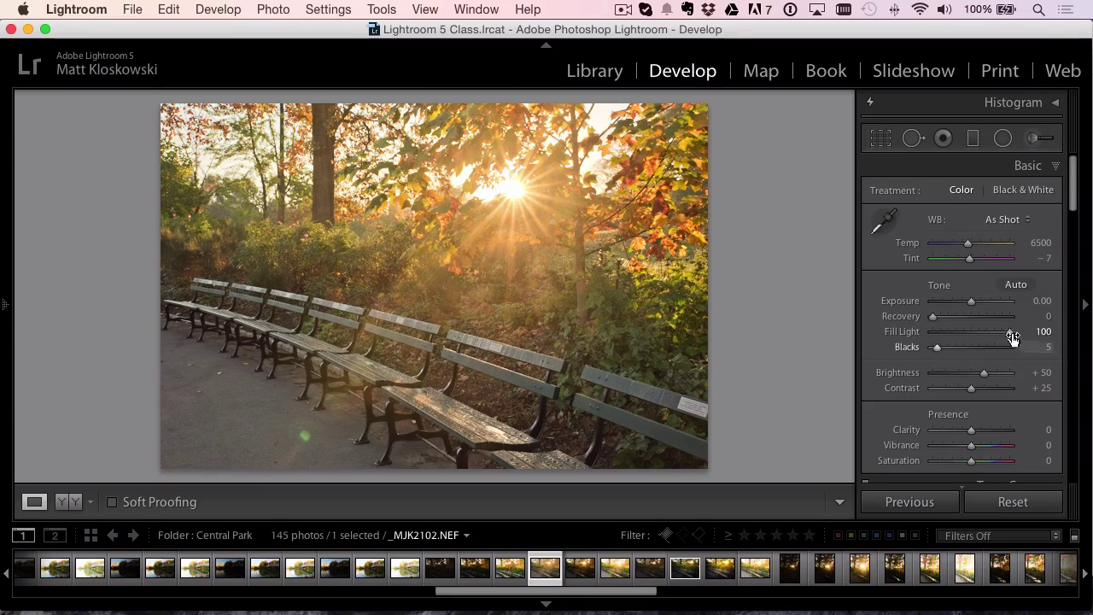
pyautogui.moveTo(1009, 332); pyautogui.dragTo(1044, 332)
pyautogui.moveTo(1008, 337)
pyautogui.mouseDown()
pyautogui.moveTo(988, 336)
pyautogui.moveTo(1007, 337)
pyautogui.mouseUp()
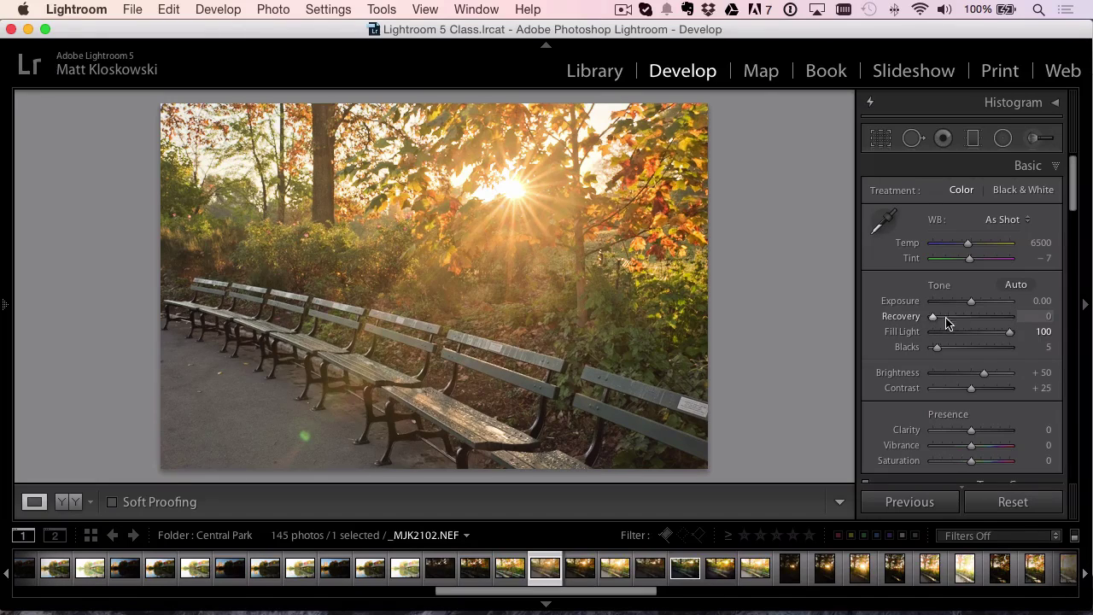
pyautogui.moveTo(931, 316); pyautogui.dragTo(883, 327)
pyautogui.moveTo(934, 320); pyautogui.dragTo(885, 320)
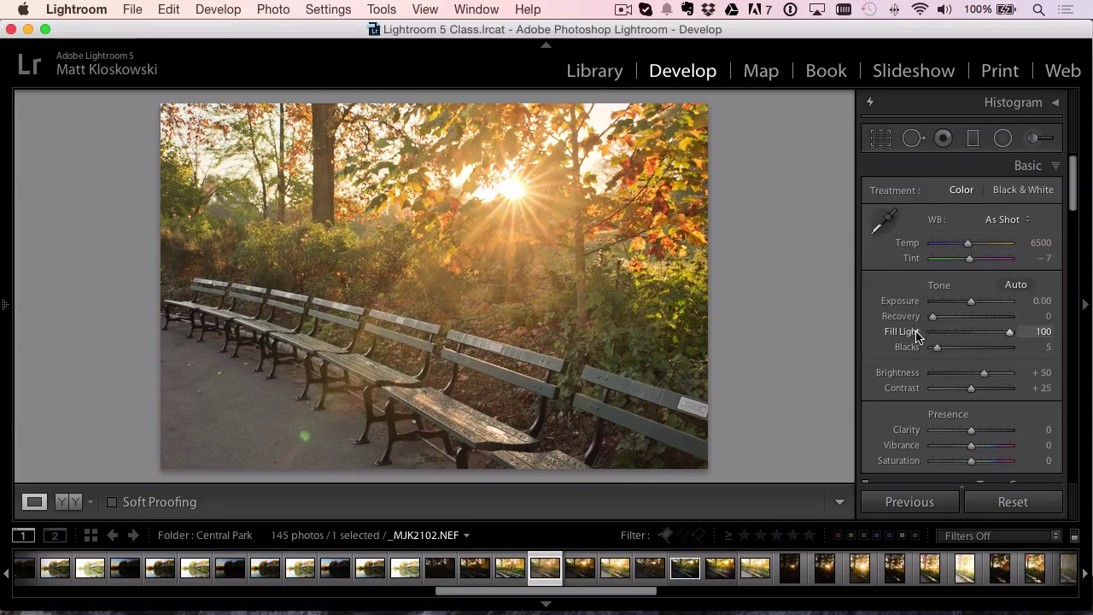
pyautogui.click(327, 9)
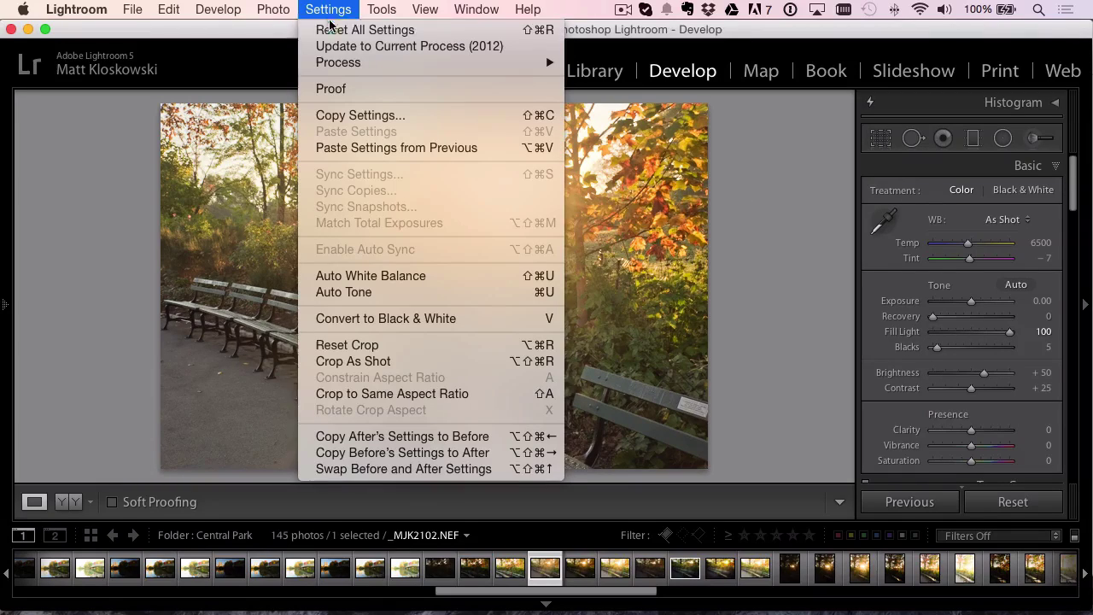
pyautogui.moveTo(337, 65)
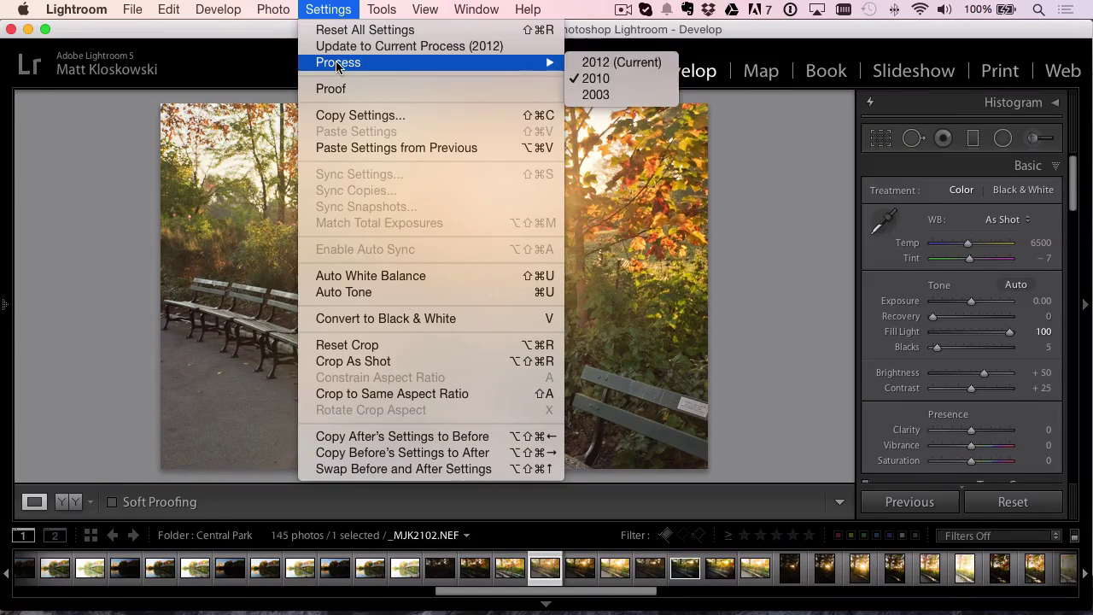
pyautogui.click(604, 62)
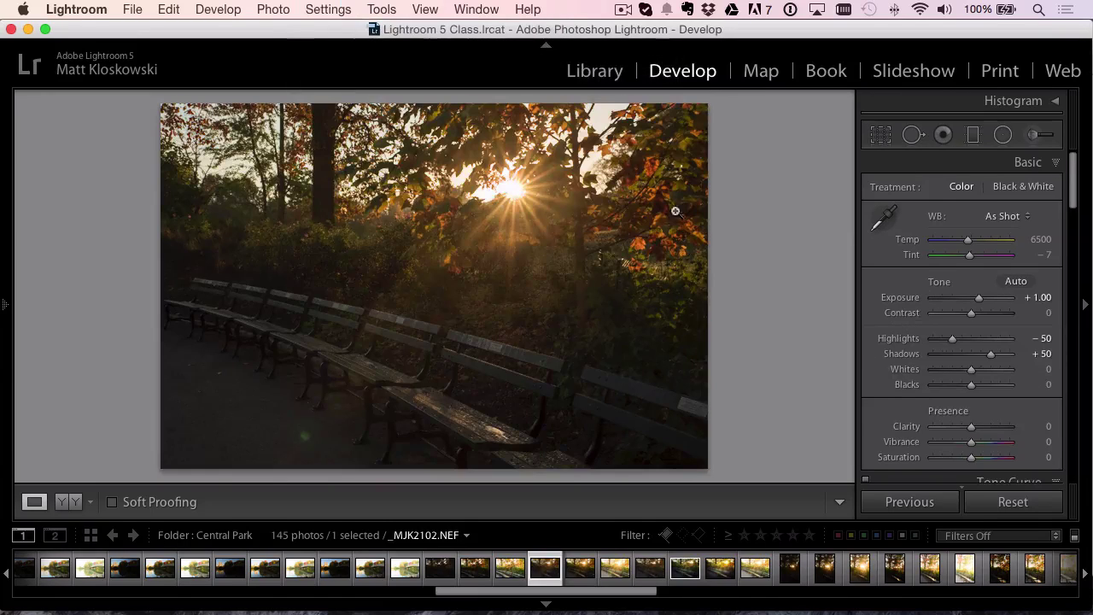
pyautogui.moveTo(980, 353); pyautogui.dragTo(1043, 355)
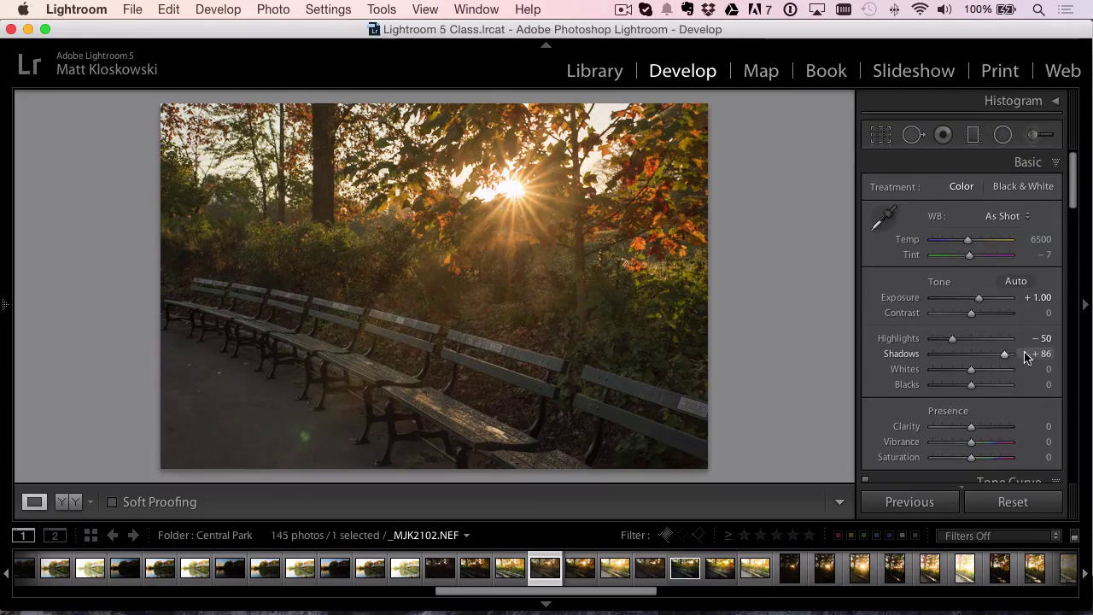
pyautogui.click(328, 9)
pyautogui.moveTo(493, 62)
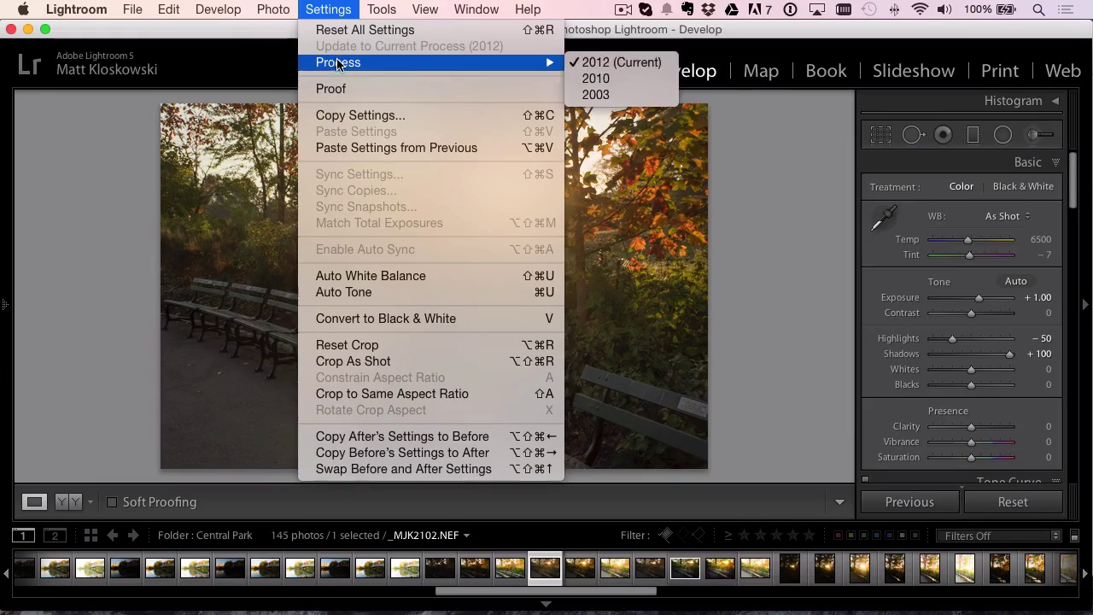
pyautogui.click(600, 79)
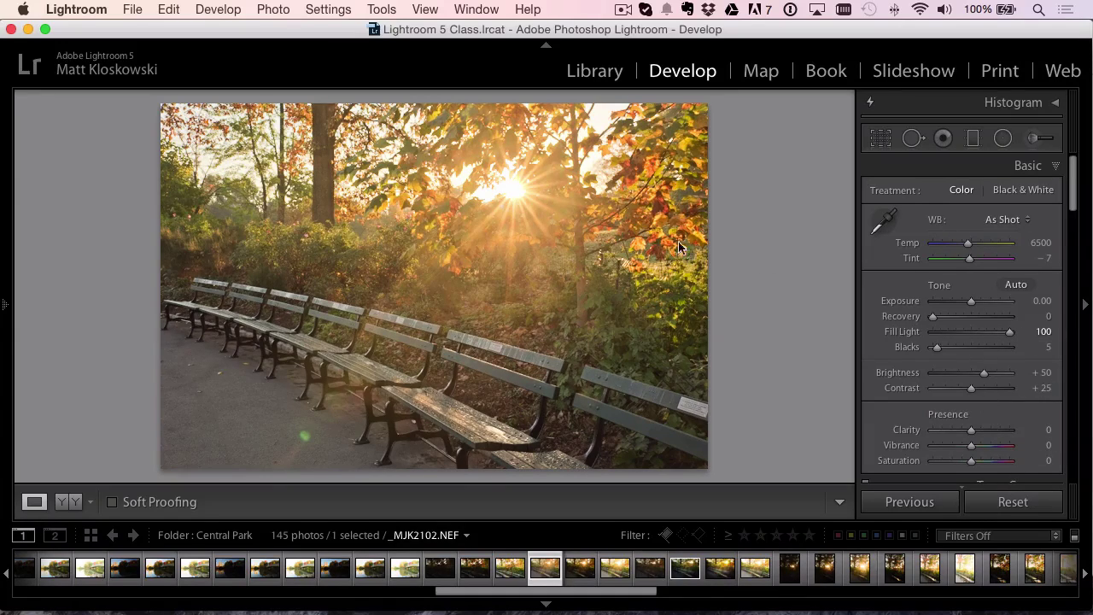
# Create a user develop preset named 'Crazy Shadows' saving Fill Light
pyautogui.moveTo(6, 306)
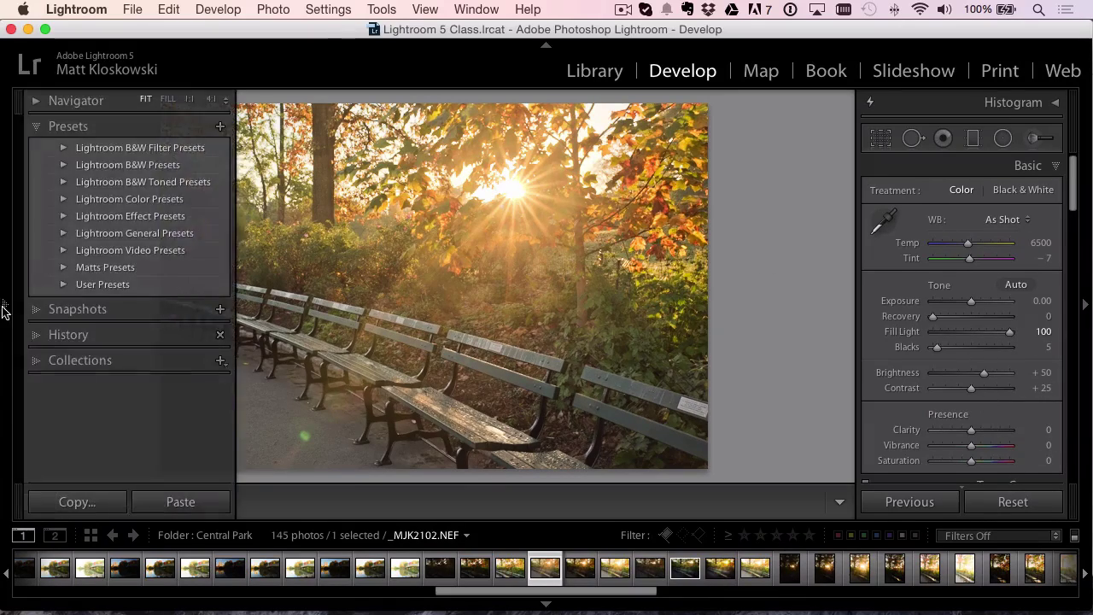
pyautogui.click(221, 127)
pyautogui.write('Cra')
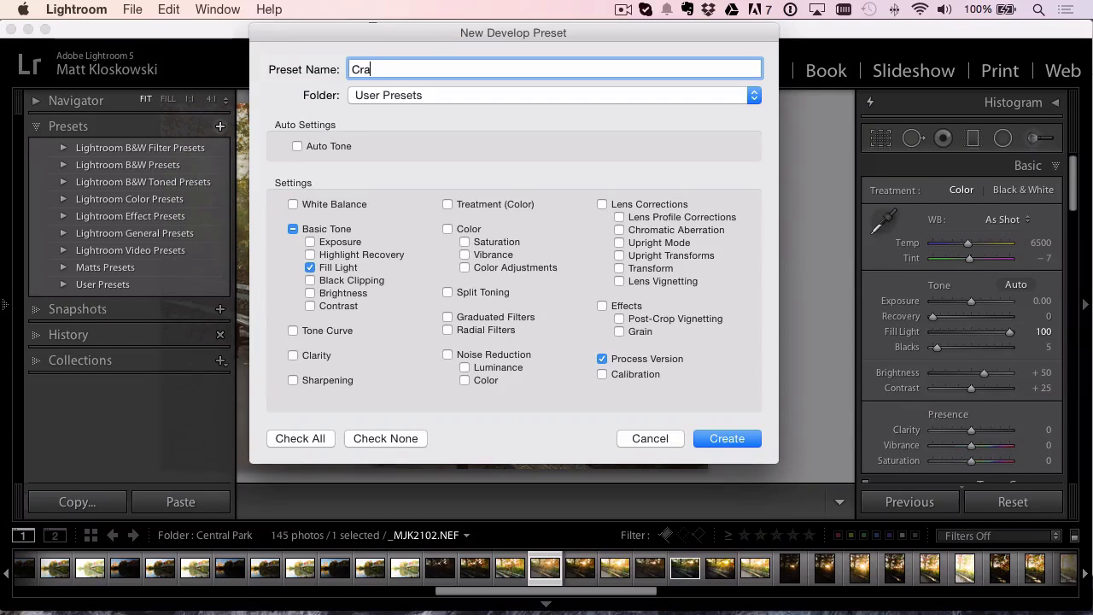
pyautogui.write('zy Shadows')
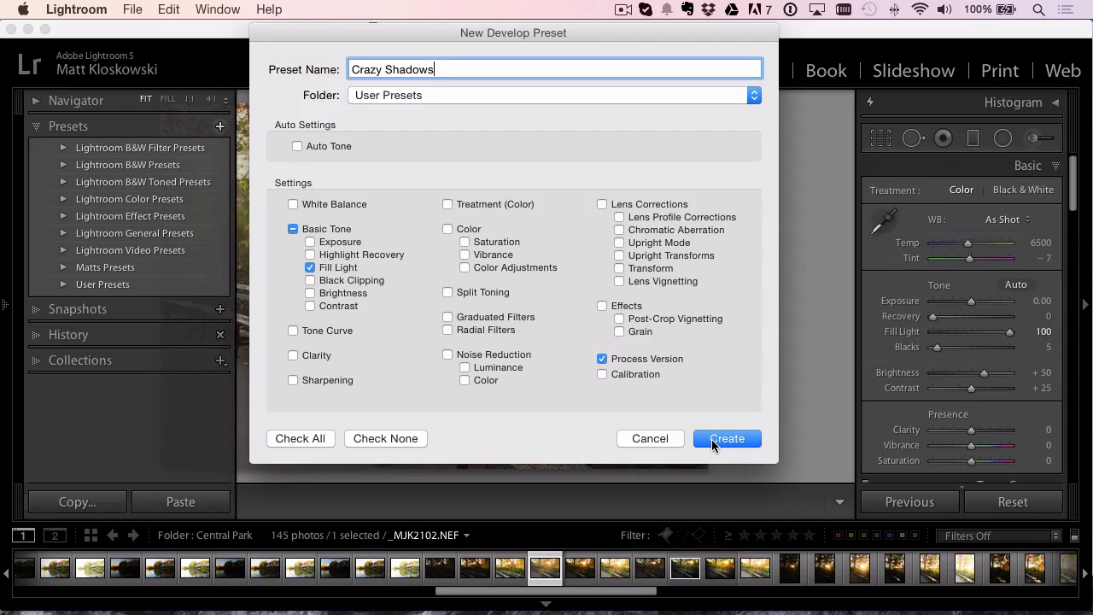
pyautogui.click(720, 438)
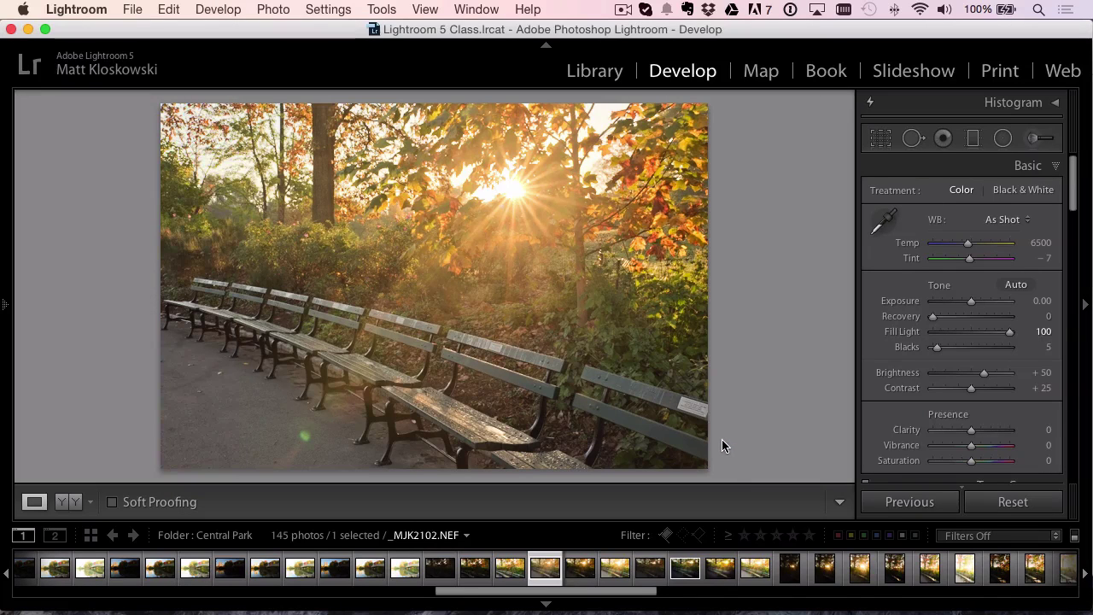
# Reset the bench photo, set Shadows to +100, and save preset 'Crazy Shadows (Reverted)'
pyautogui.click(1013, 501)
pyautogui.moveTo(973, 356); pyautogui.dragTo(1064, 358)
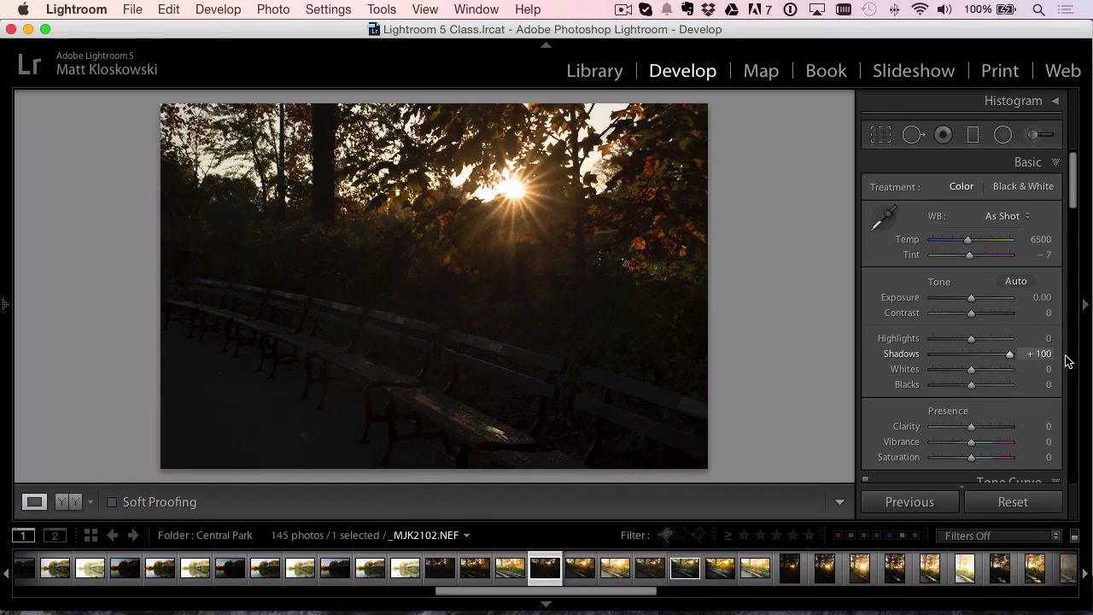
pyautogui.moveTo(3, 329)
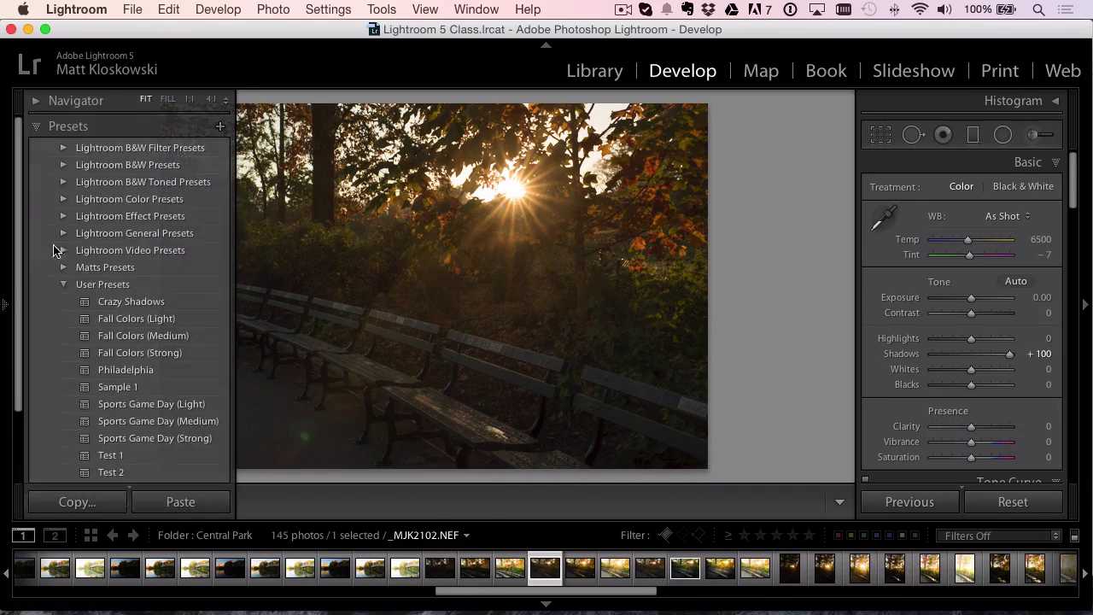
pyautogui.click(219, 127)
pyautogui.write('C')
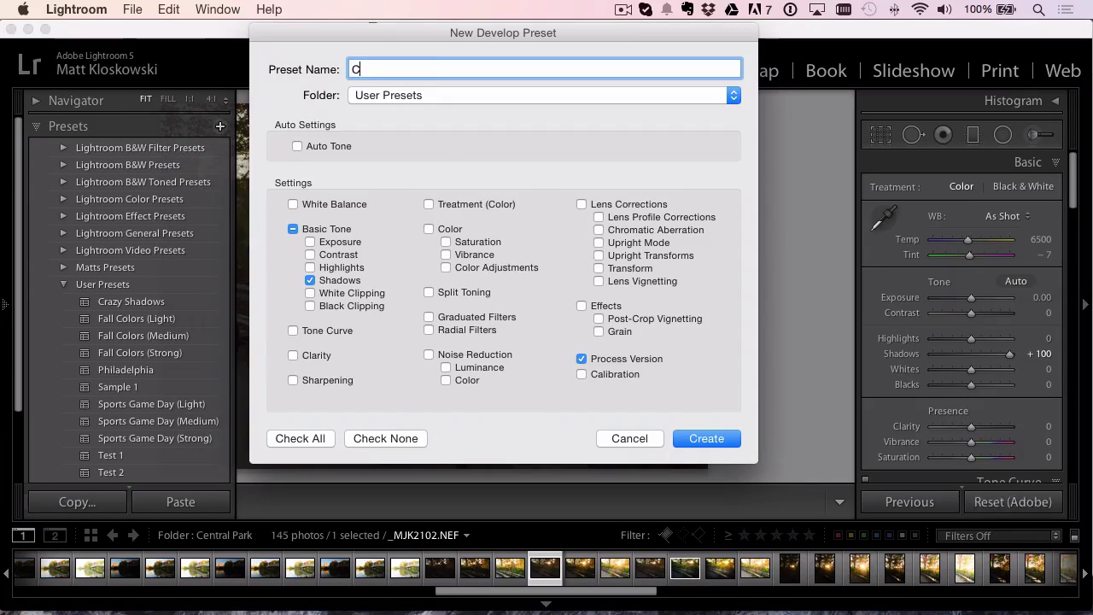
pyautogui.write('razy Sh')
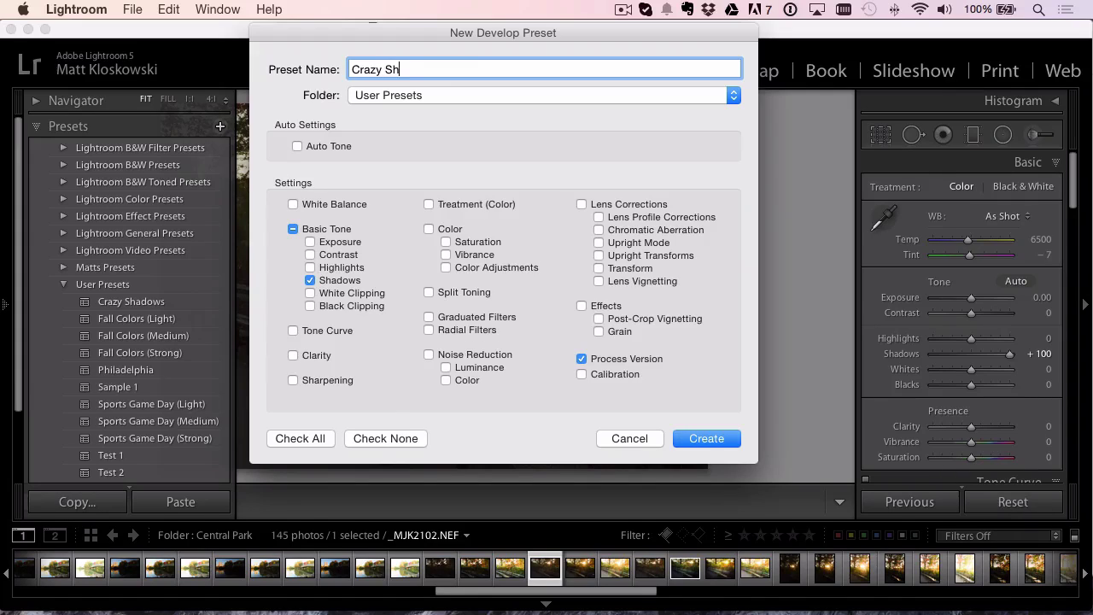
pyautogui.write('adows (r')
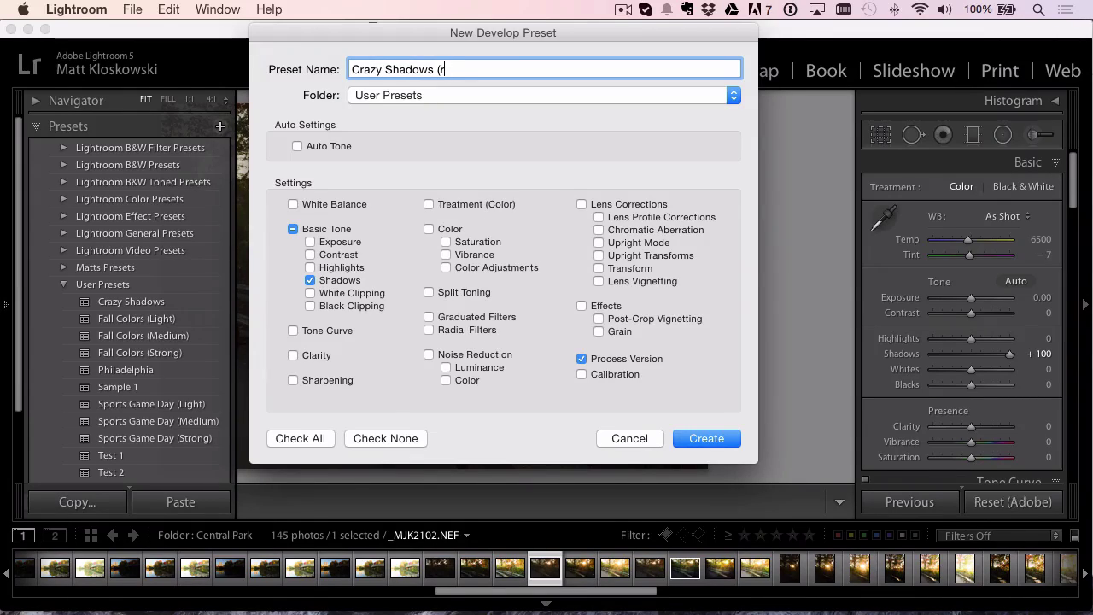
pyautogui.write('everted')
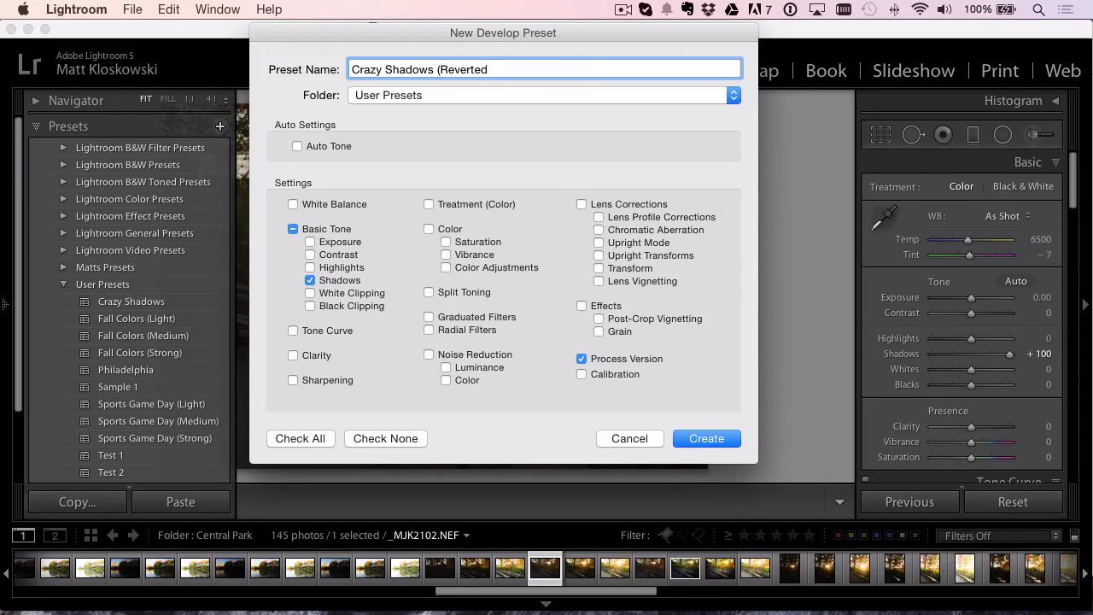
pyautogui.write(')')
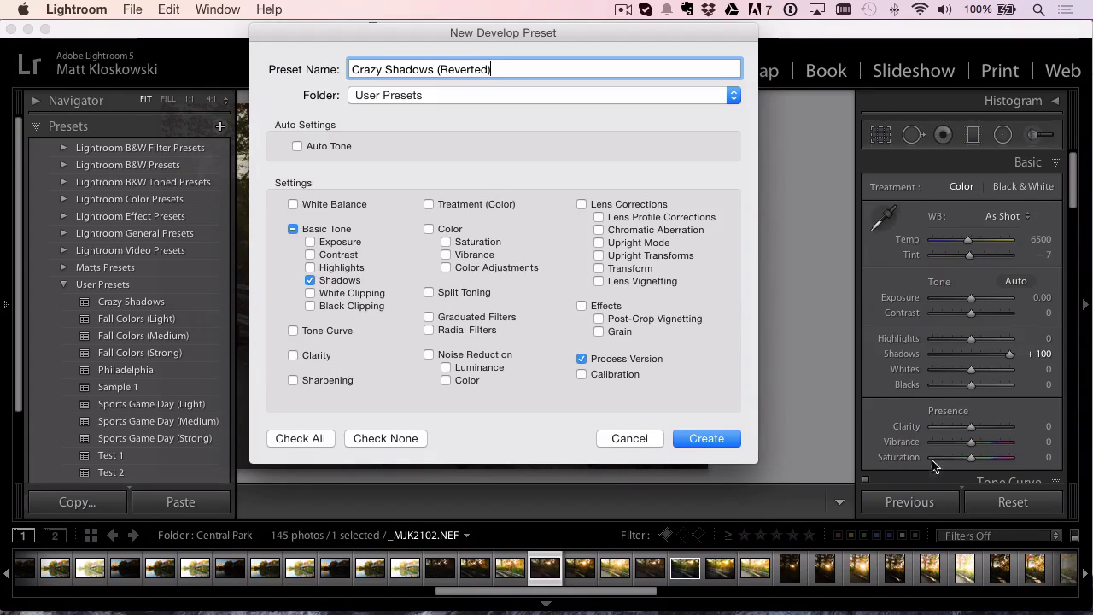
pyautogui.click(706, 438)
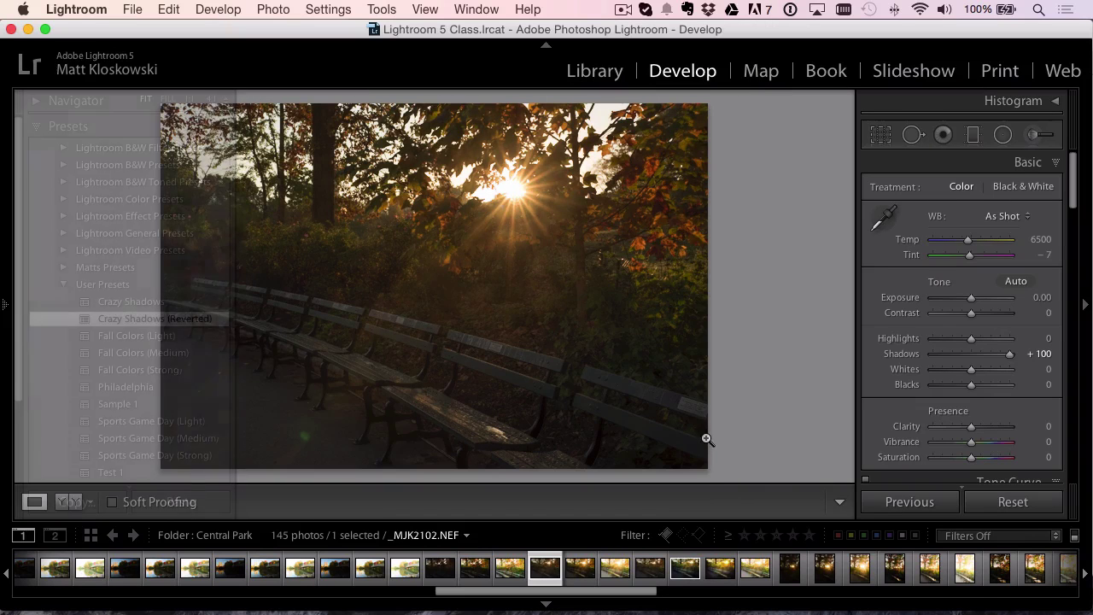
# Alternate both Crazy Shadows presets on the bench photo, then open skyline photo _MJK2141
pyautogui.moveTo(6, 309)
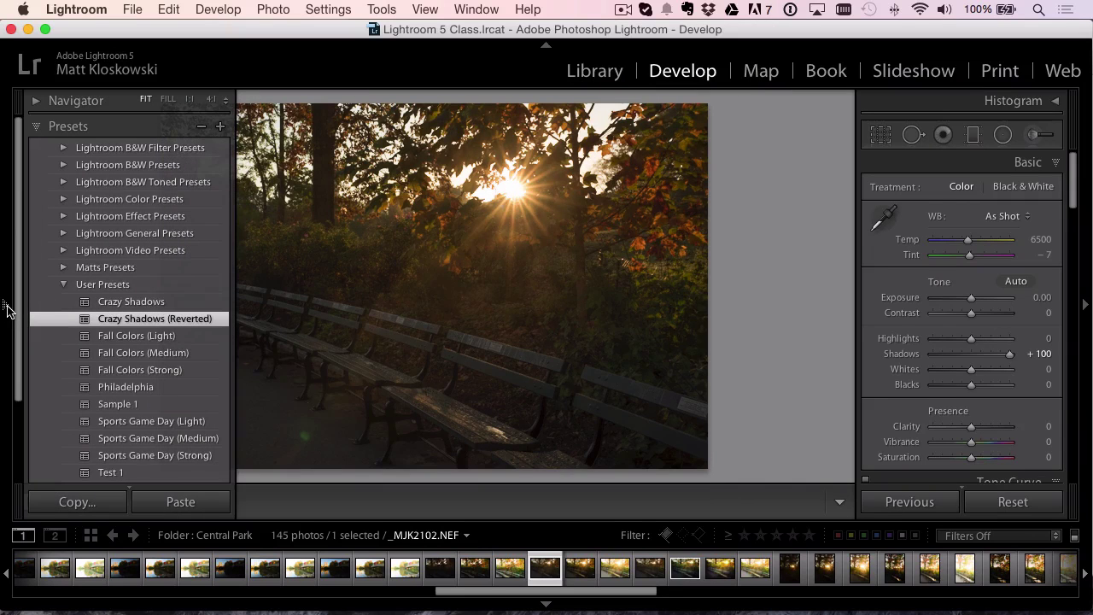
pyautogui.click(120, 304)
pyautogui.click(123, 318)
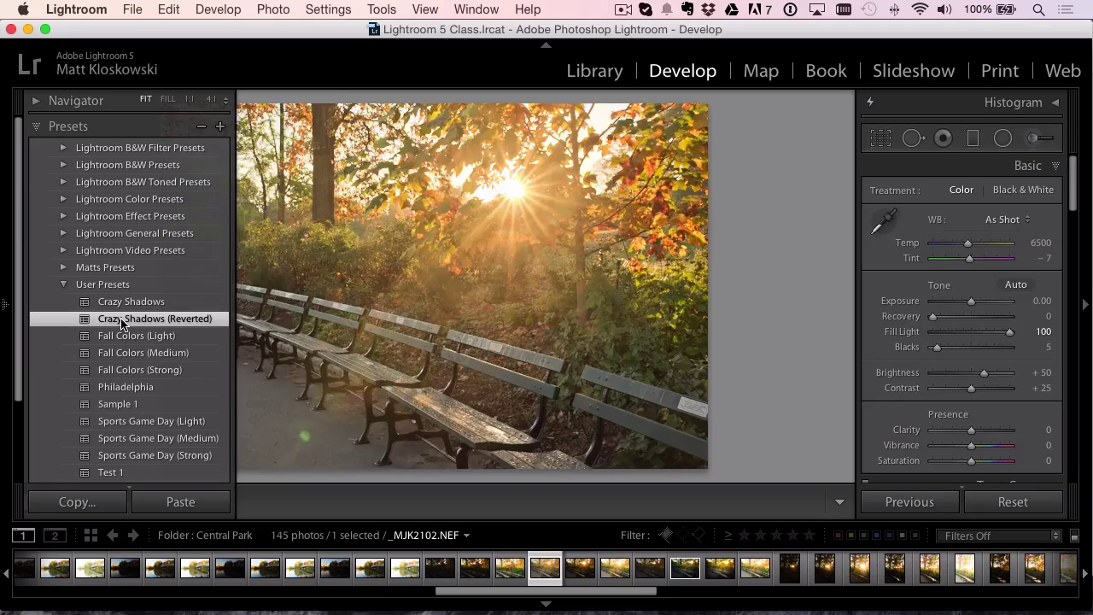
pyautogui.click(126, 303)
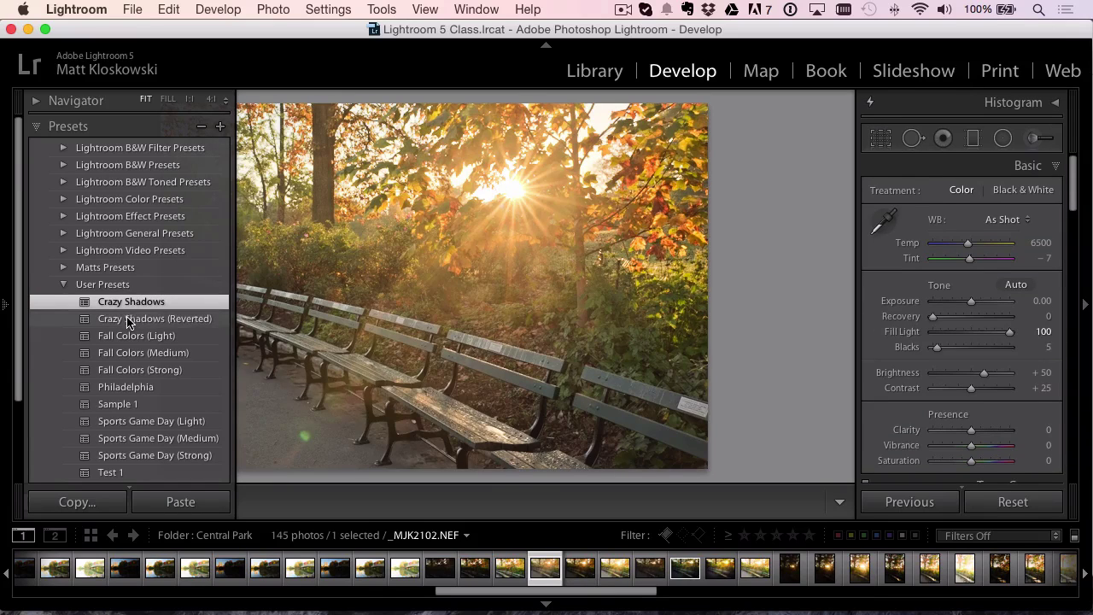
pyautogui.click(126, 319)
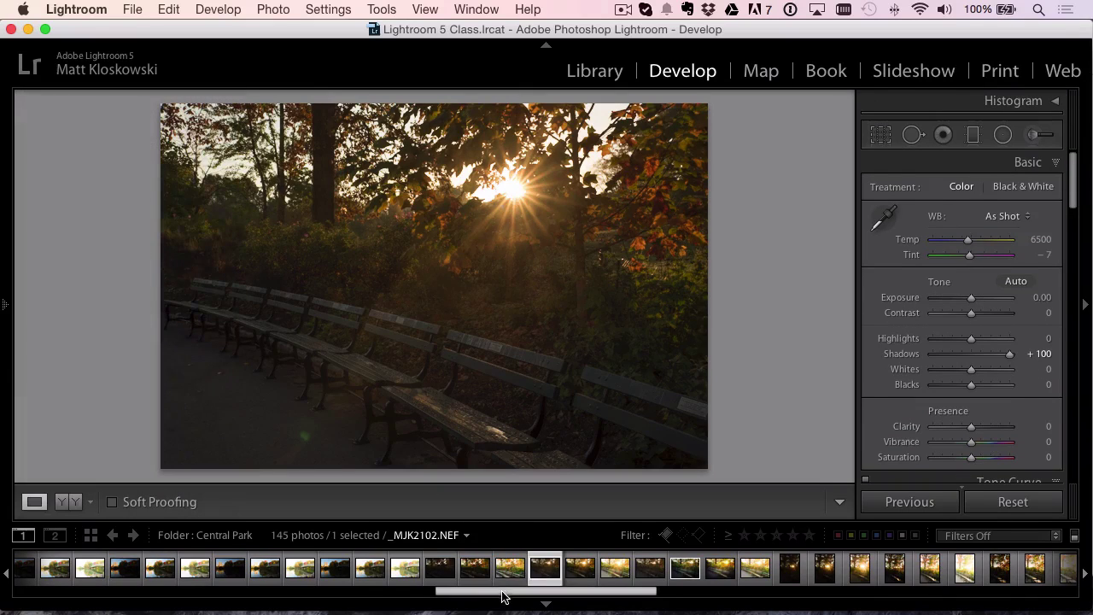
pyautogui.moveTo(504, 597); pyautogui.dragTo(798, 588)
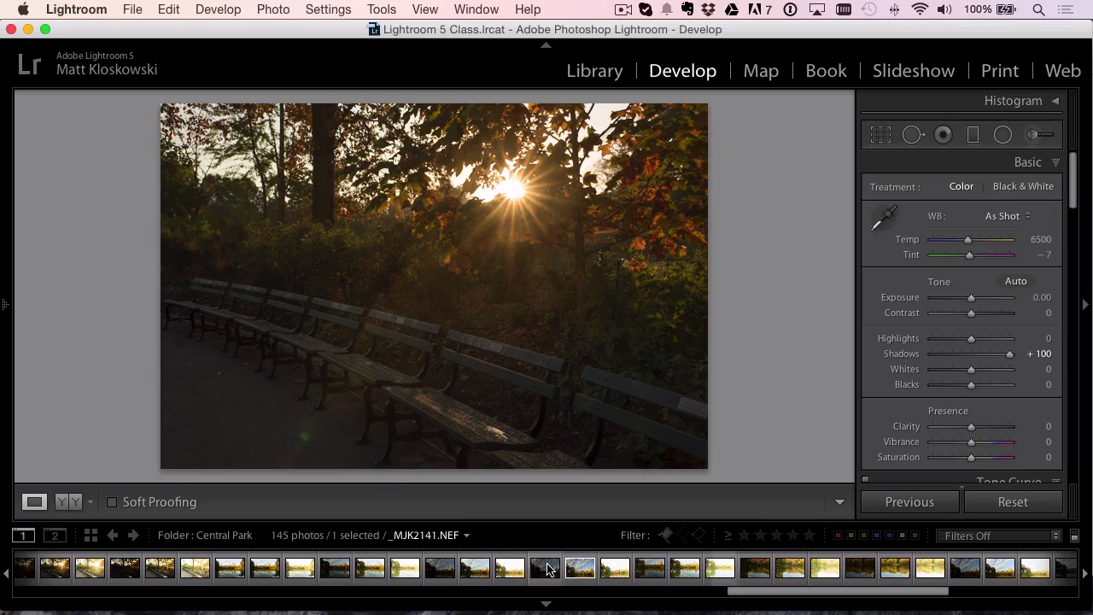
pyautogui.click(547, 570)
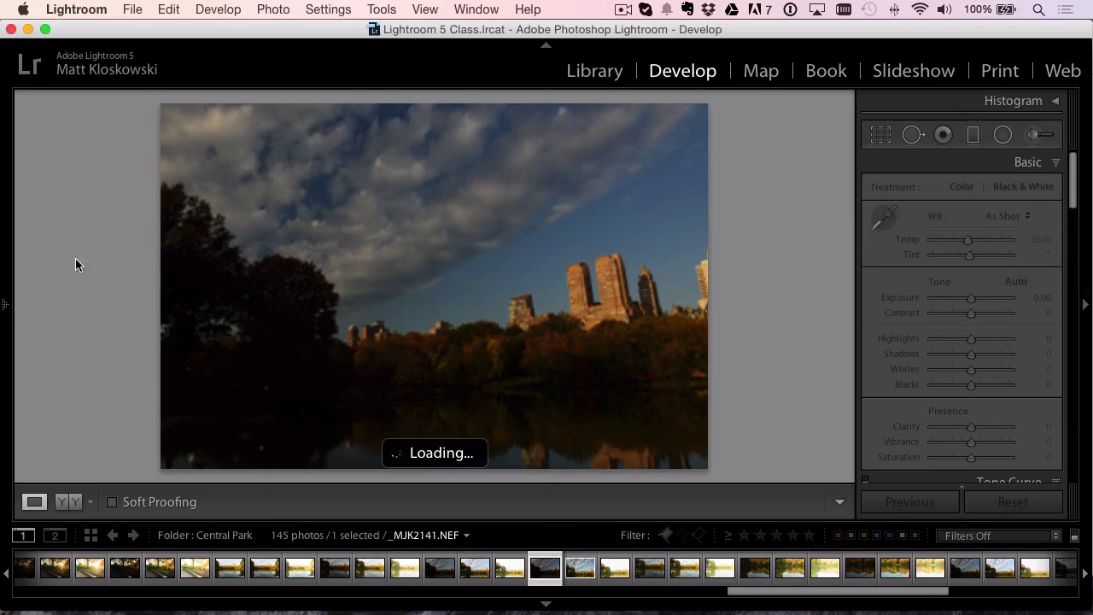
# Apply Crazy Shadows, Reverted, then Crazy Shadows to _MJK2141, then open _MJK2142
pyautogui.click(4, 309)
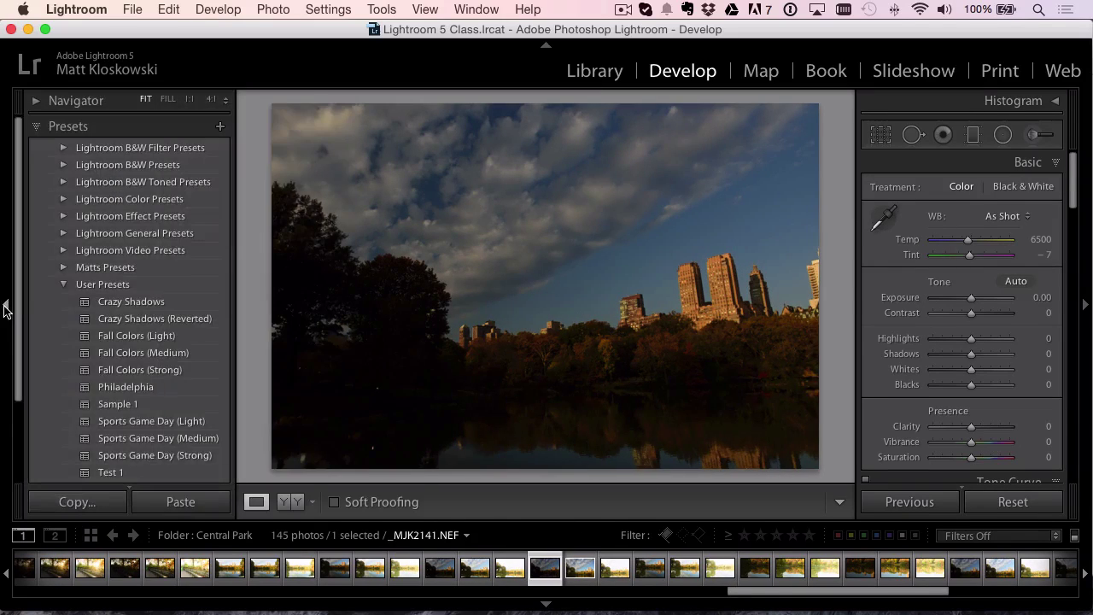
pyautogui.click(162, 302)
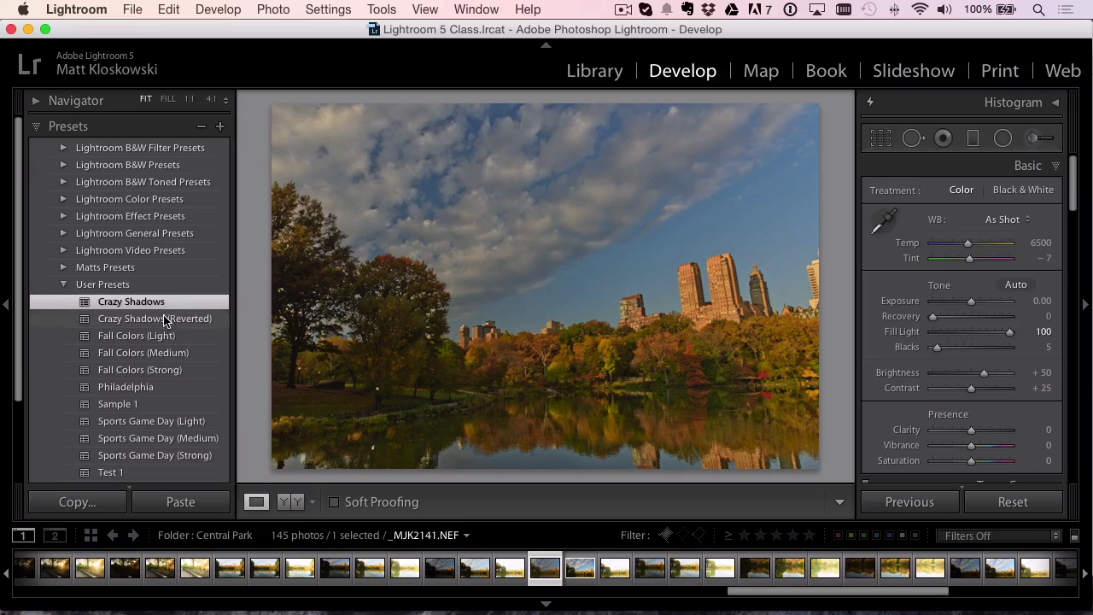
pyautogui.click(164, 319)
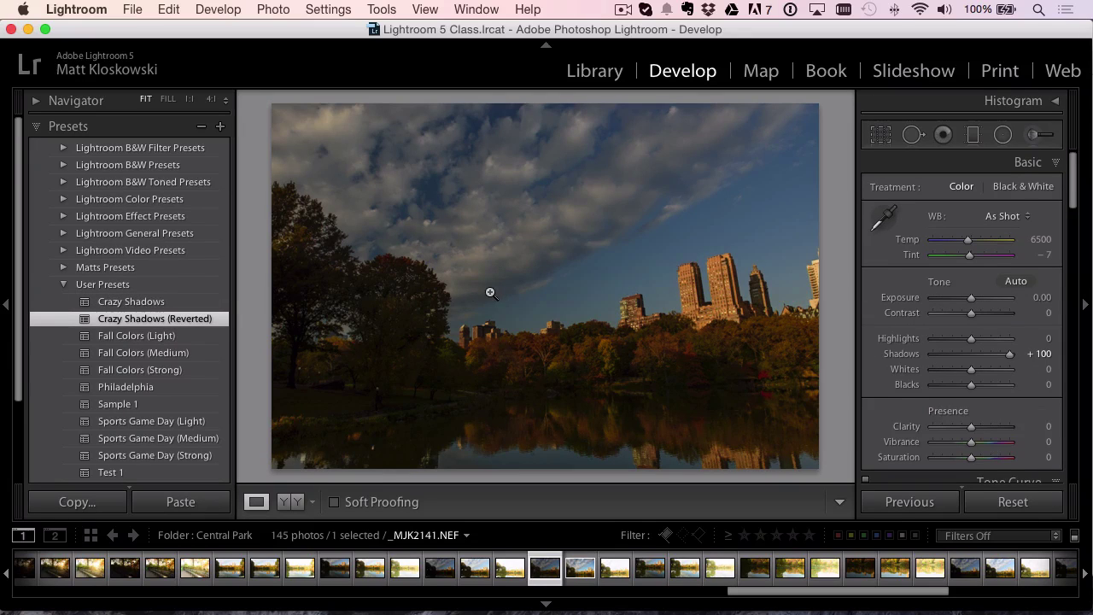
pyautogui.click(158, 302)
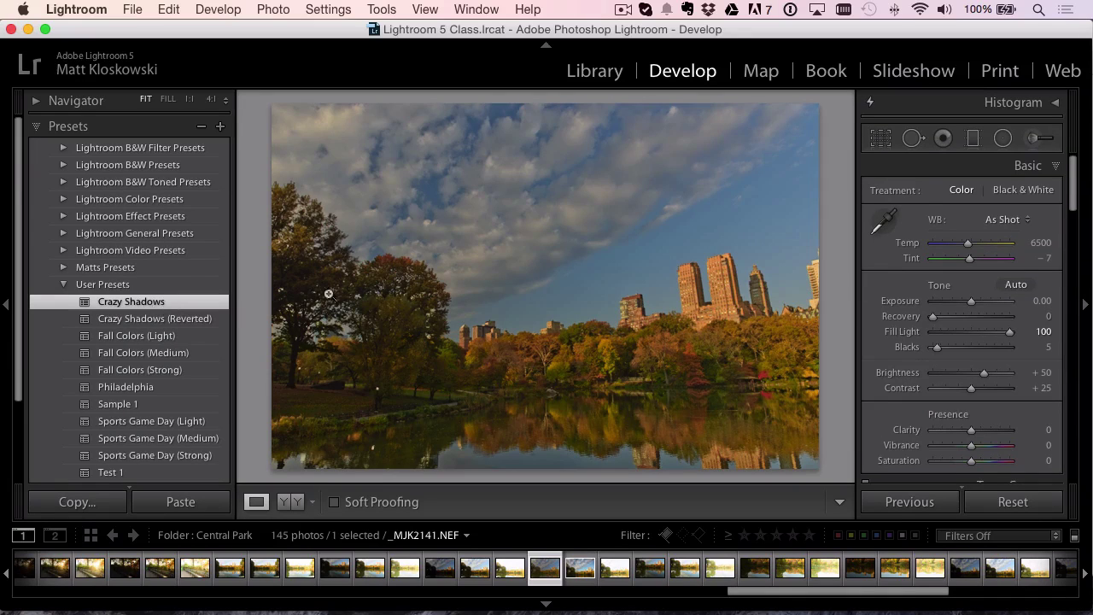
pyautogui.click(579, 569)
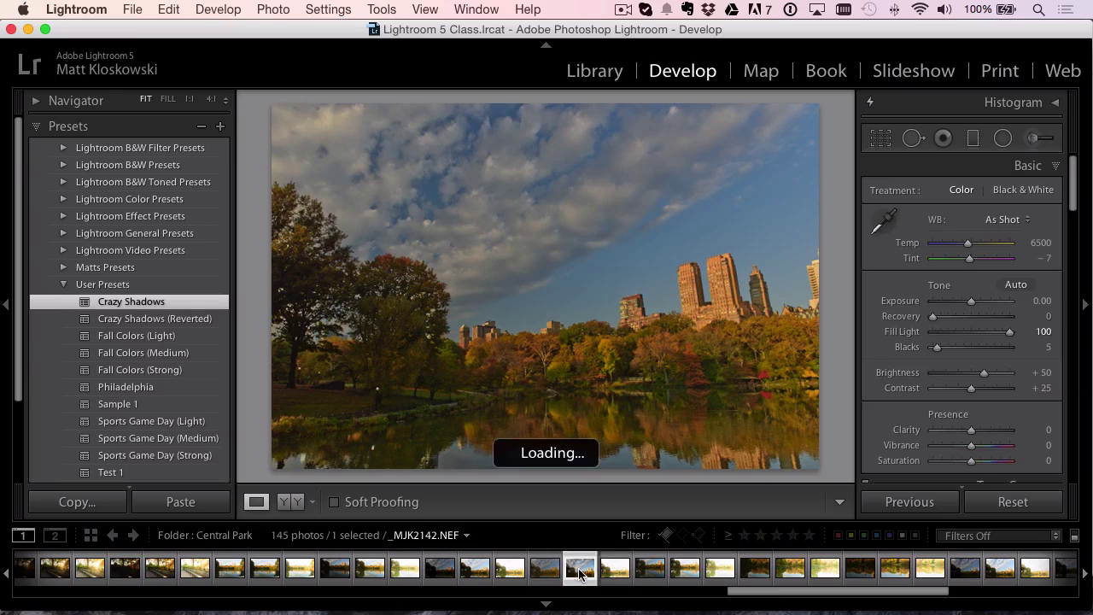
# Apply Crazy Shadows, then finish with Crazy Shadows (Reverted) on _MJK2142
pyautogui.click(150, 303)
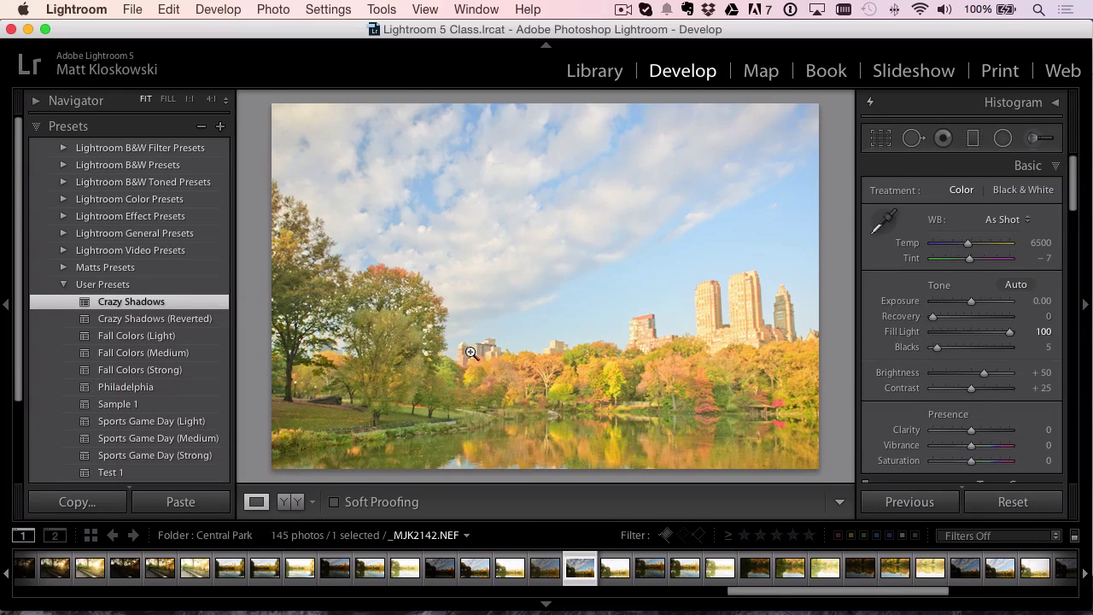
pyautogui.click(158, 321)
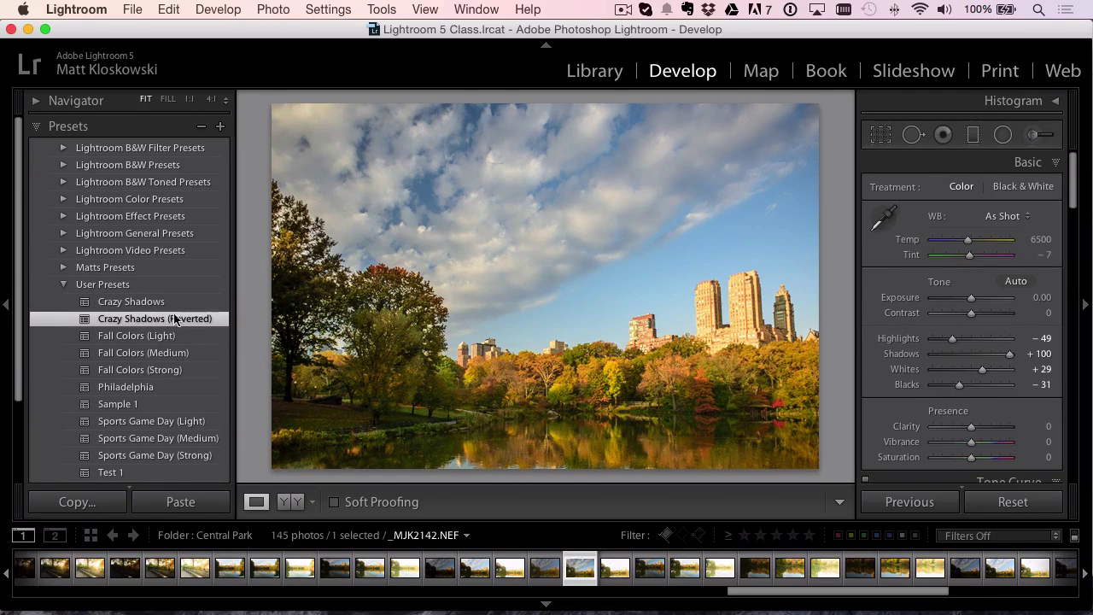